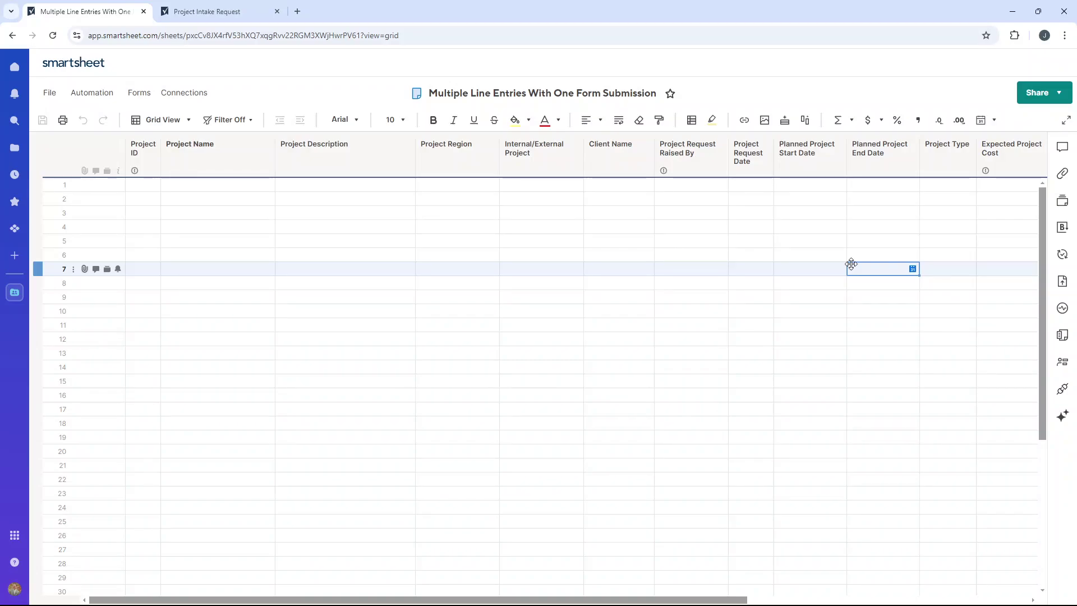
# - Scan the empty row 1 cells across every column, then return to Project ID
pyautogui.click(273, 199)
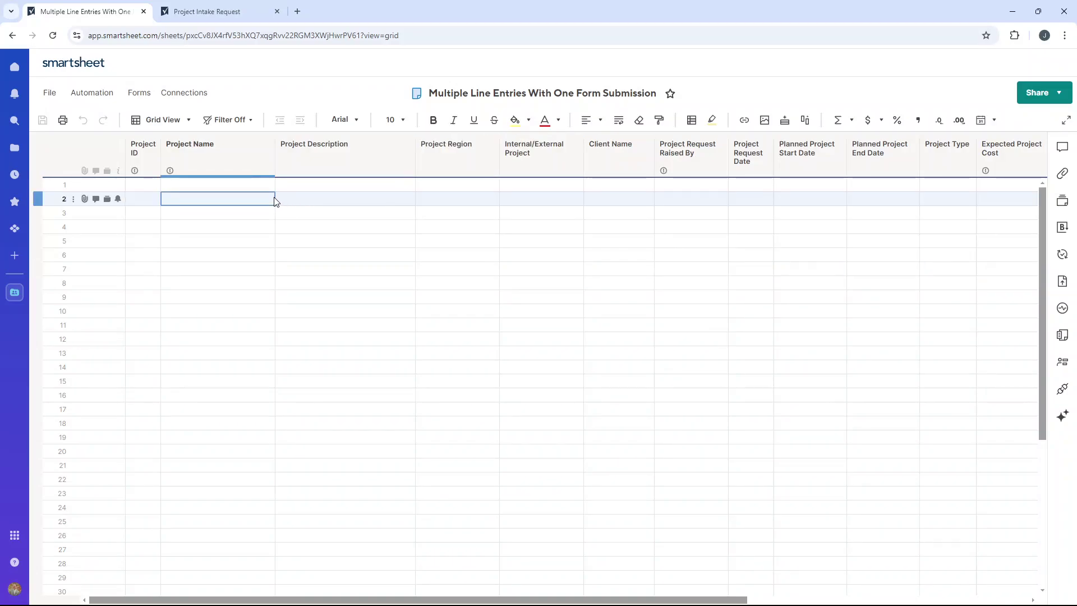
pyautogui.press('Up')
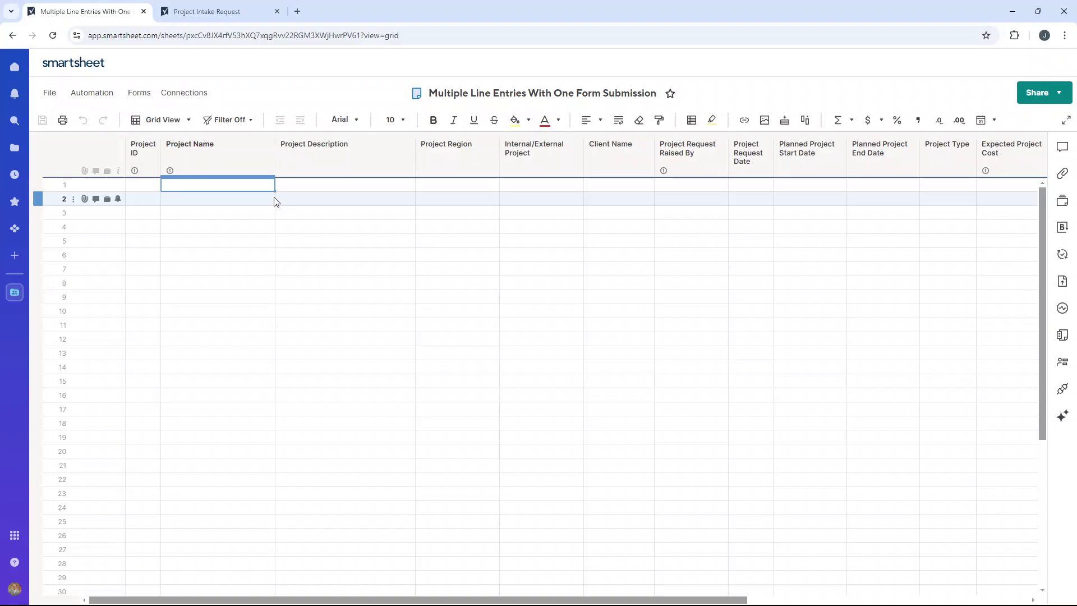
pyautogui.press('Right')
pyautogui.press('Right')
pyautogui.press('Right')
pyautogui.press('Right')
pyautogui.press('Right')
pyautogui.press('Right')
pyautogui.press('Right')
pyautogui.press('Right')
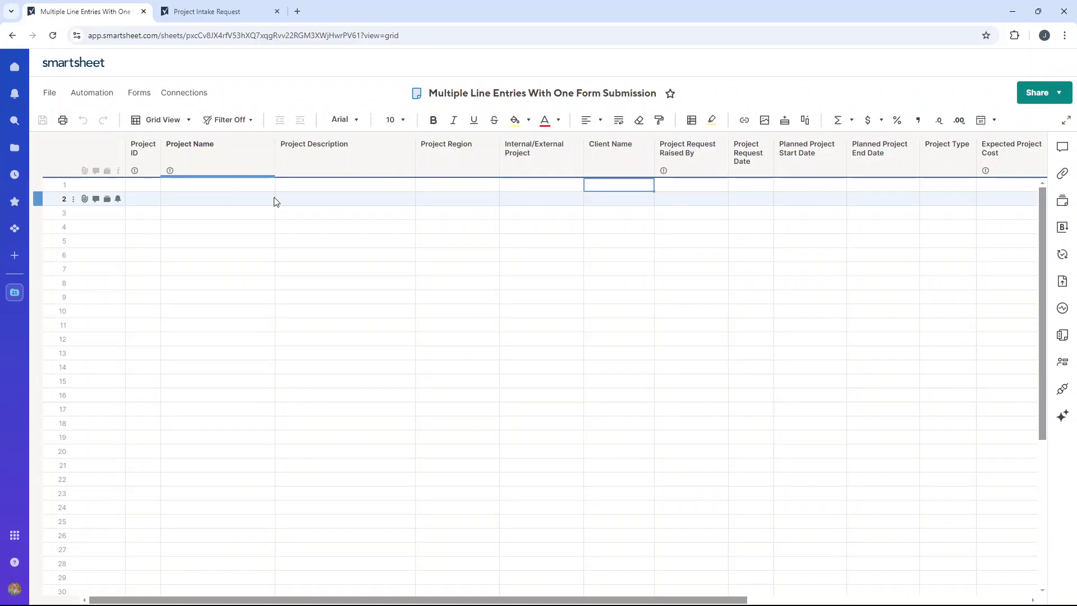
pyautogui.press('Right')
pyautogui.press('Right')
pyautogui.press('Right')
pyautogui.press('Right')
pyautogui.press('Right')
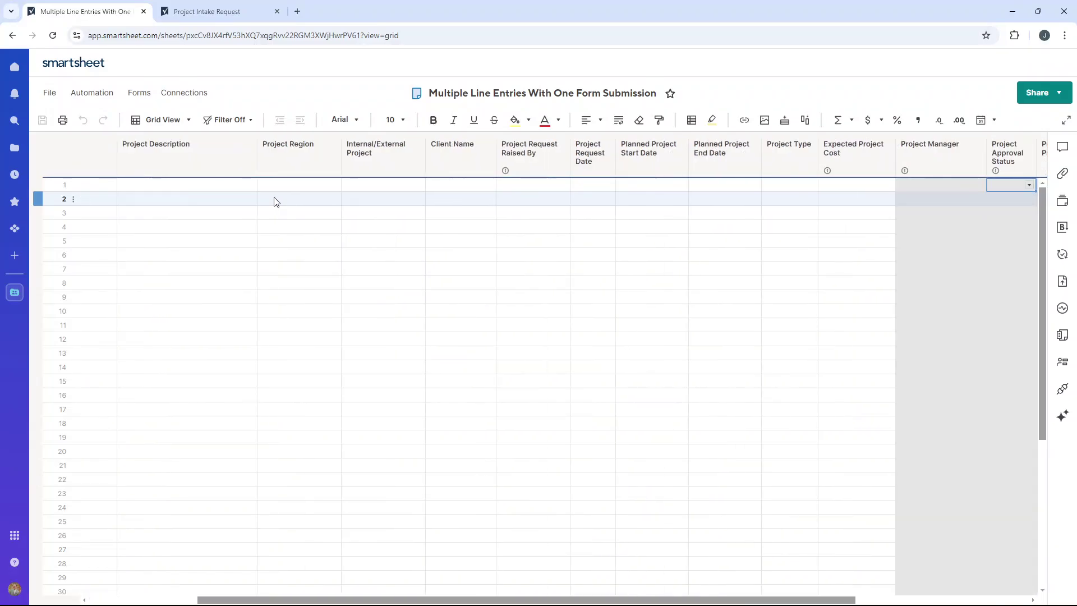
pyautogui.press('Left')
pyautogui.press('Left')
pyautogui.press('Left')
pyautogui.press('Left')
pyautogui.press('Left')
pyautogui.press('Left')
pyautogui.press('Left')
pyautogui.press('Left')
pyautogui.press('Left')
pyautogui.press('Left')
pyautogui.press('Left')
pyautogui.press('Left')
pyautogui.press('Left')
pyautogui.press('Left')
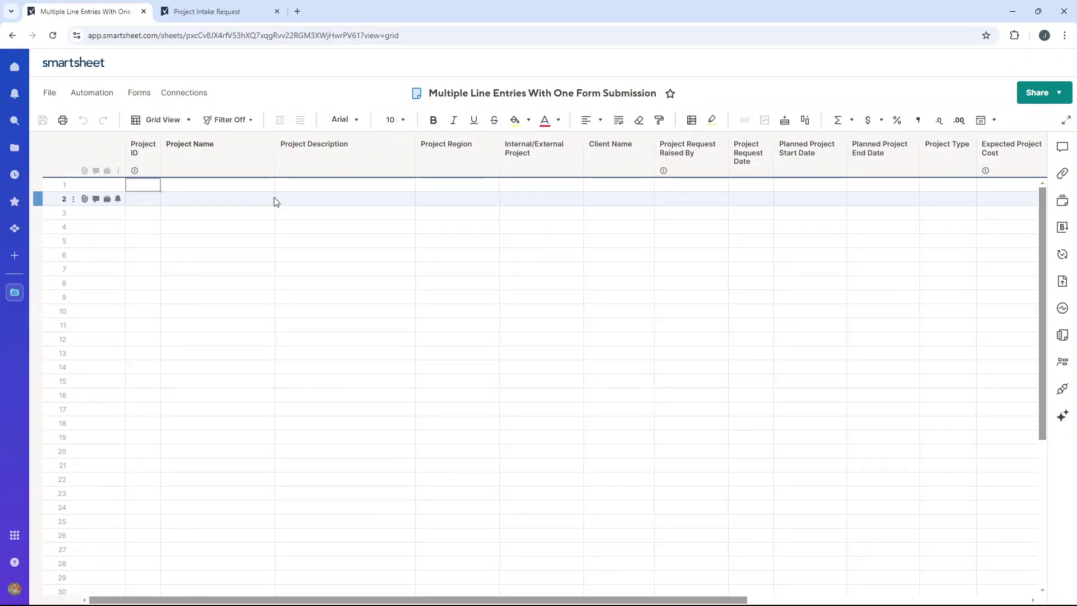
# - Open the Project Intake form from Manage Forms in a new tab and scroll its blank fields
pyautogui.click(139, 93)
pyautogui.click(166, 139)
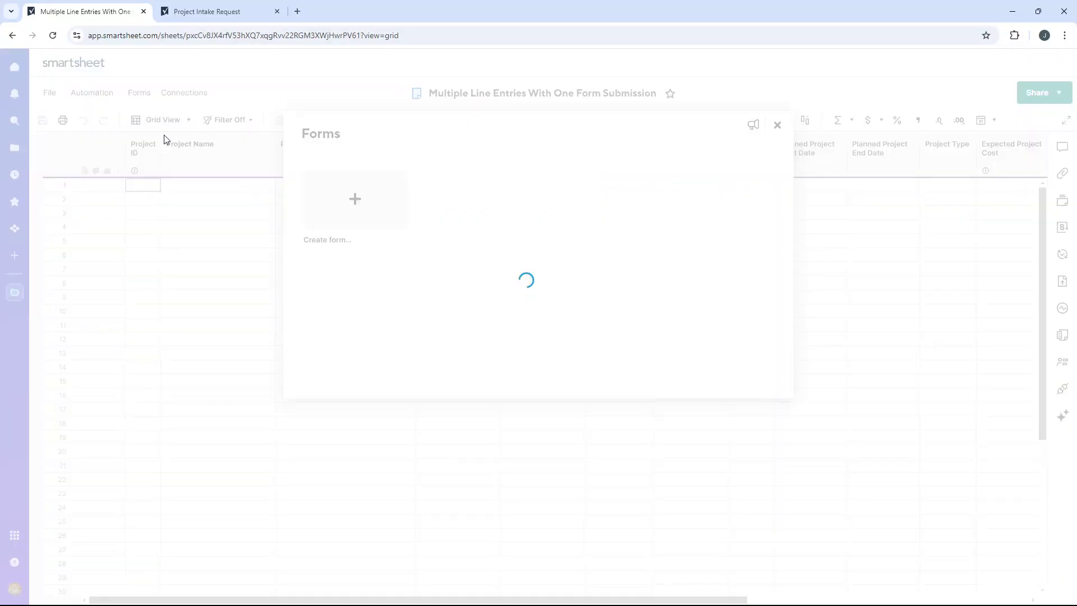
pyautogui.moveTo(441, 232)
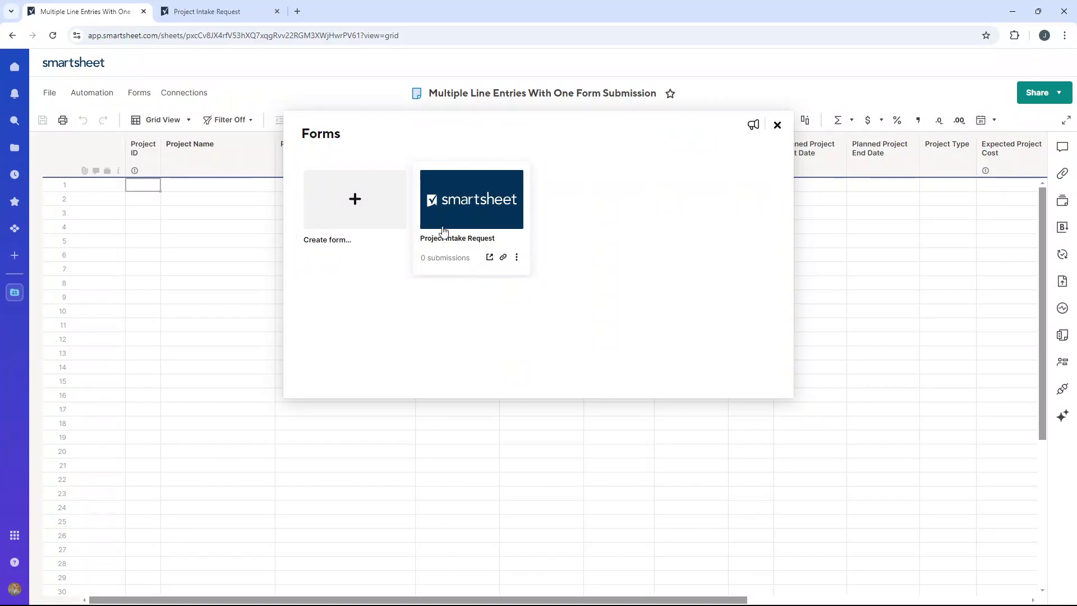
pyautogui.click(489, 258)
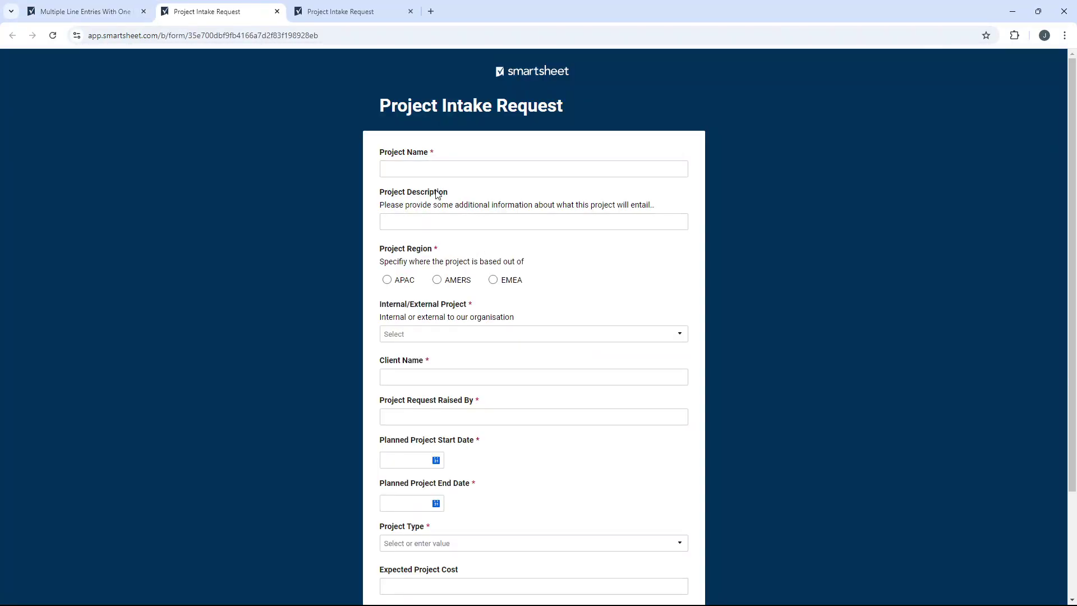
pyautogui.scroll(-1, 515, 229)
pyautogui.scroll(-2, 514, 229)
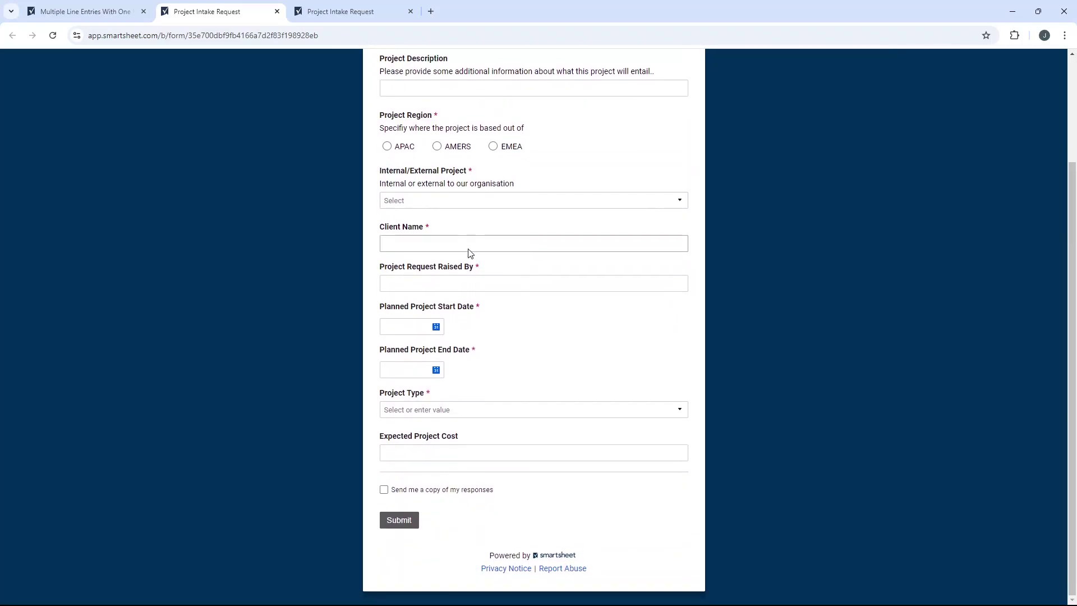
pyautogui.scroll(3, 470, 253)
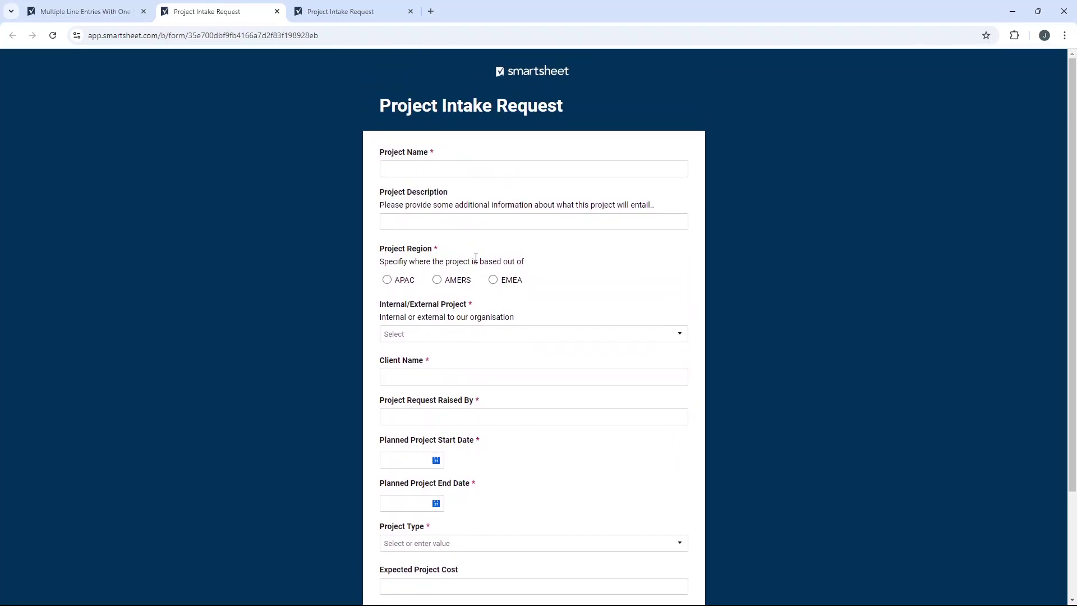
# - Switch to the filled Project Alpha form and confirm Project Type remains Training
pyautogui.click(334, 11)
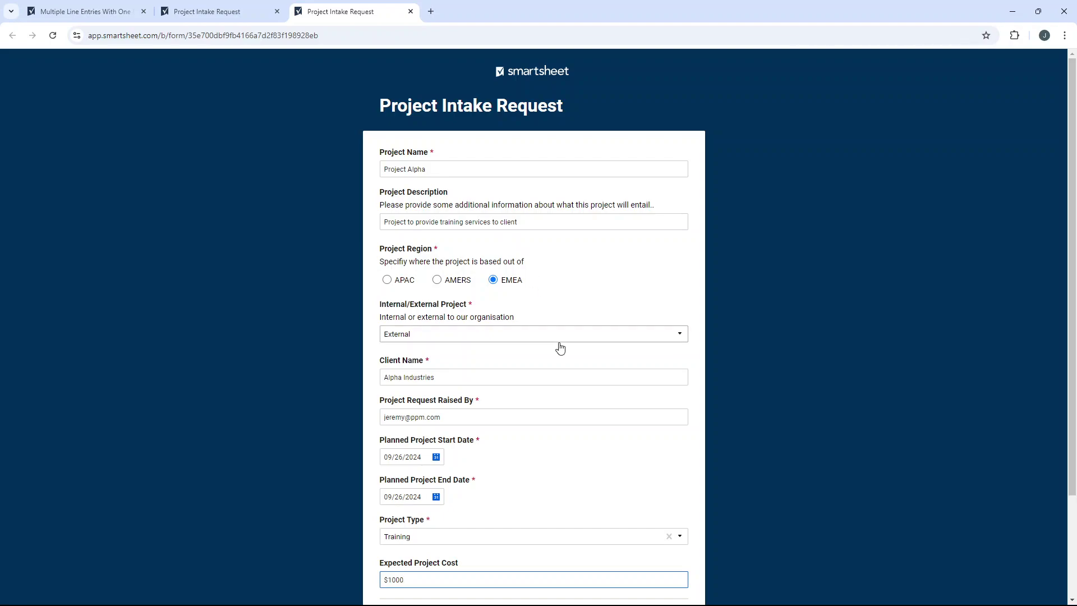
pyautogui.scroll(-1, 547, 413)
pyautogui.scroll(-1, 546, 413)
pyautogui.click(438, 426)
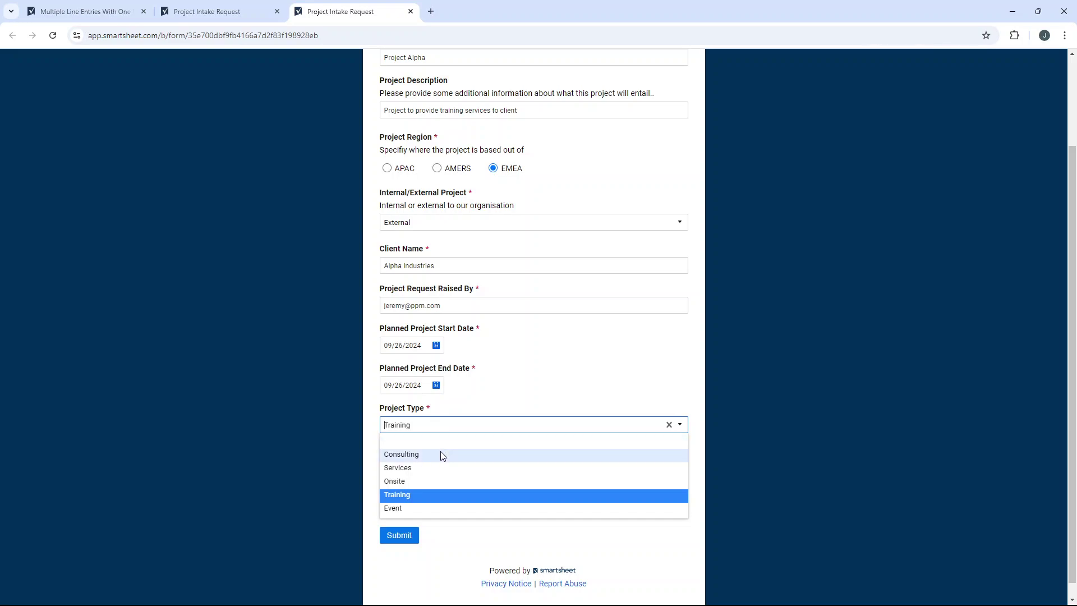
pyautogui.click(779, 393)
# - Look over the completed form and submit the Project Alpha request
pyautogui.scroll(1, 554, 224)
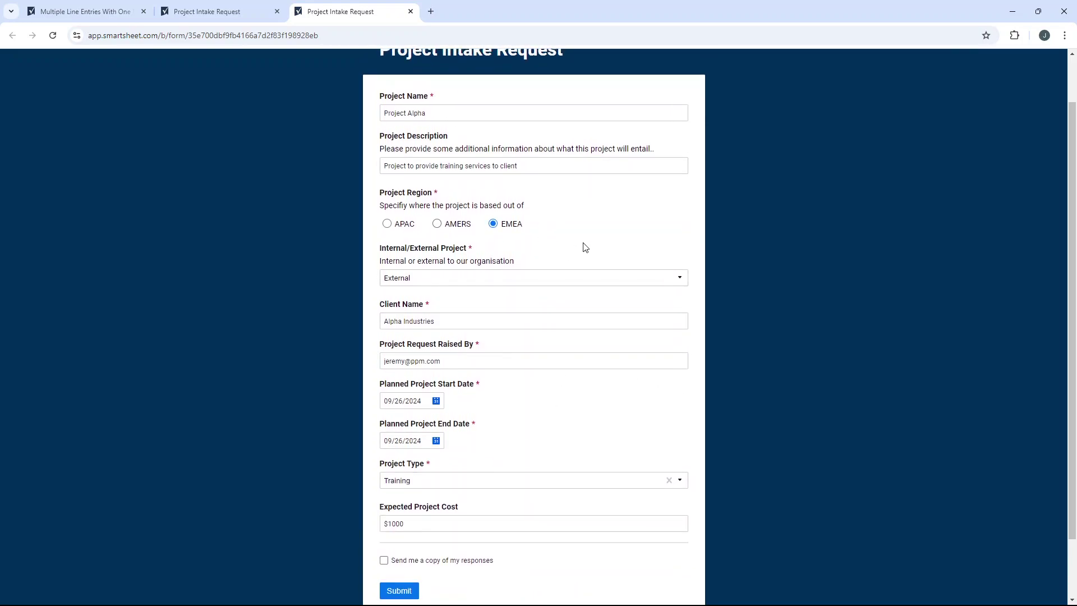
pyautogui.scroll(1, 388, 203)
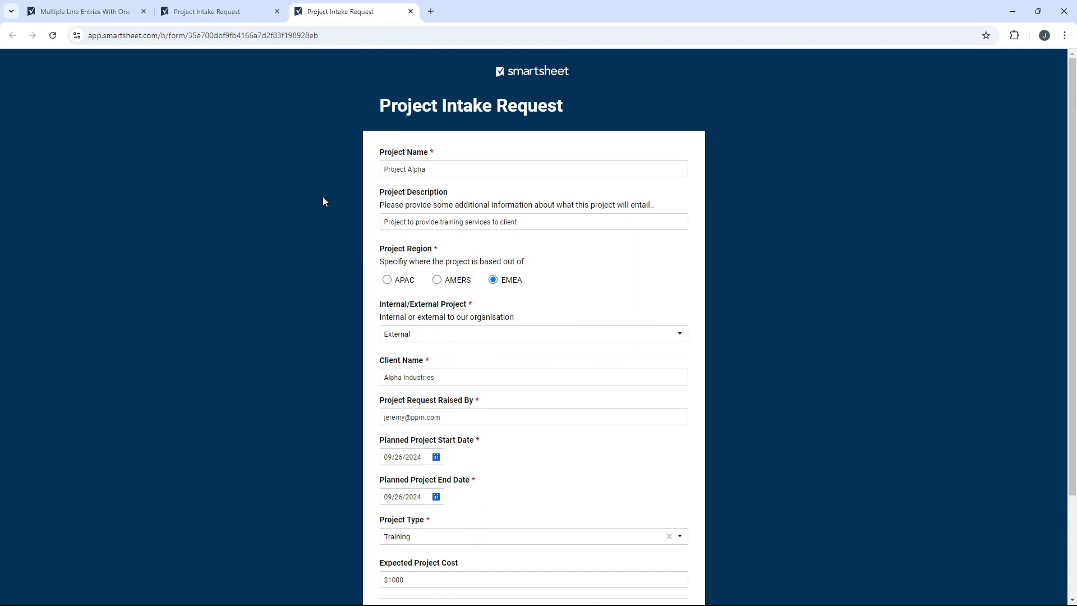
pyautogui.scroll(-1, 452, 243)
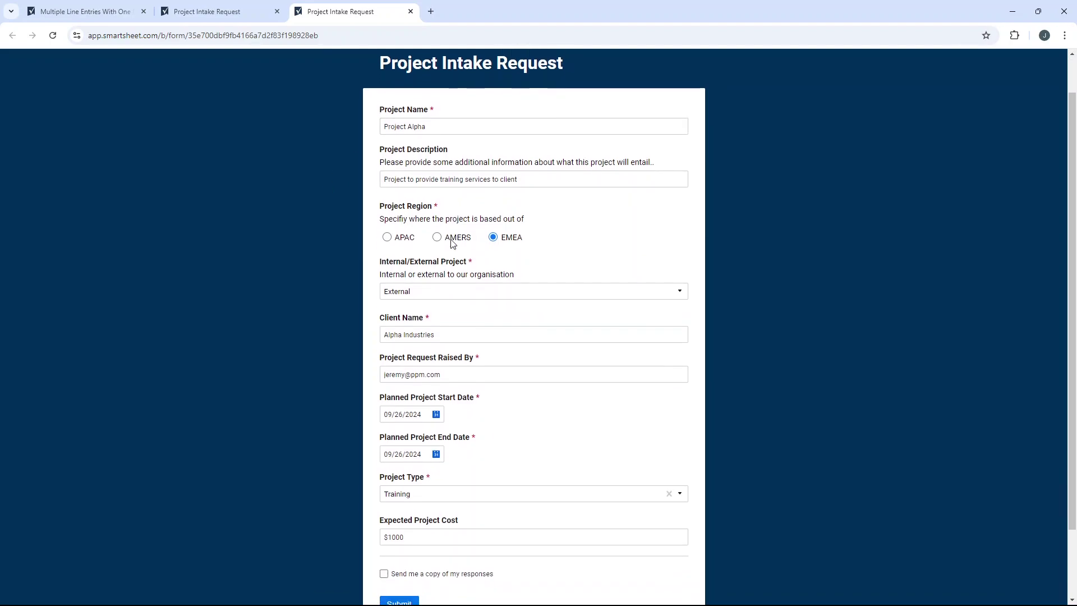
pyautogui.scroll(-2, 452, 242)
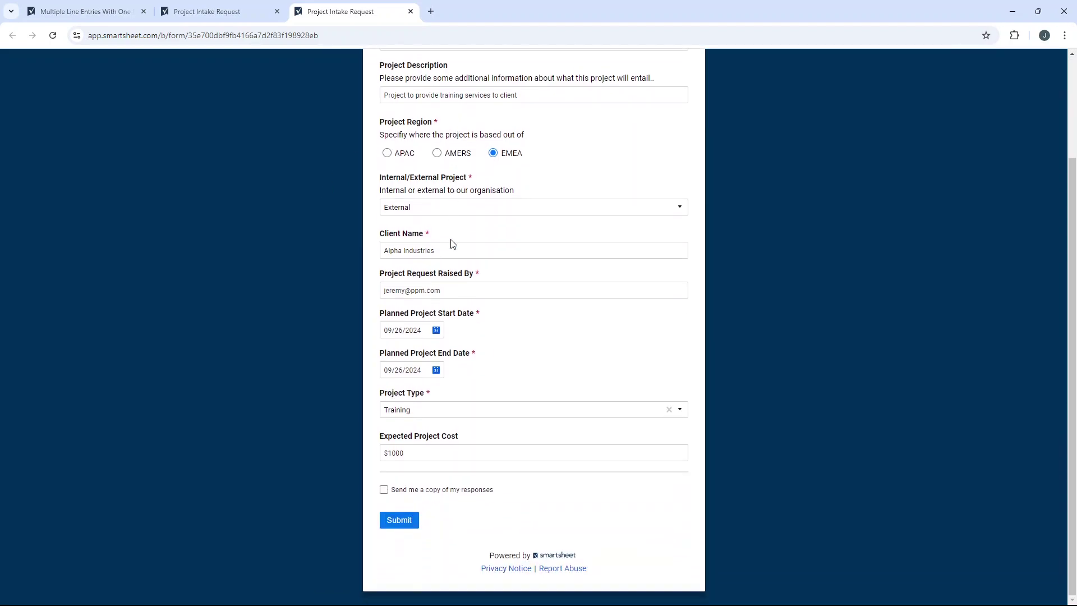
pyautogui.click(412, 521)
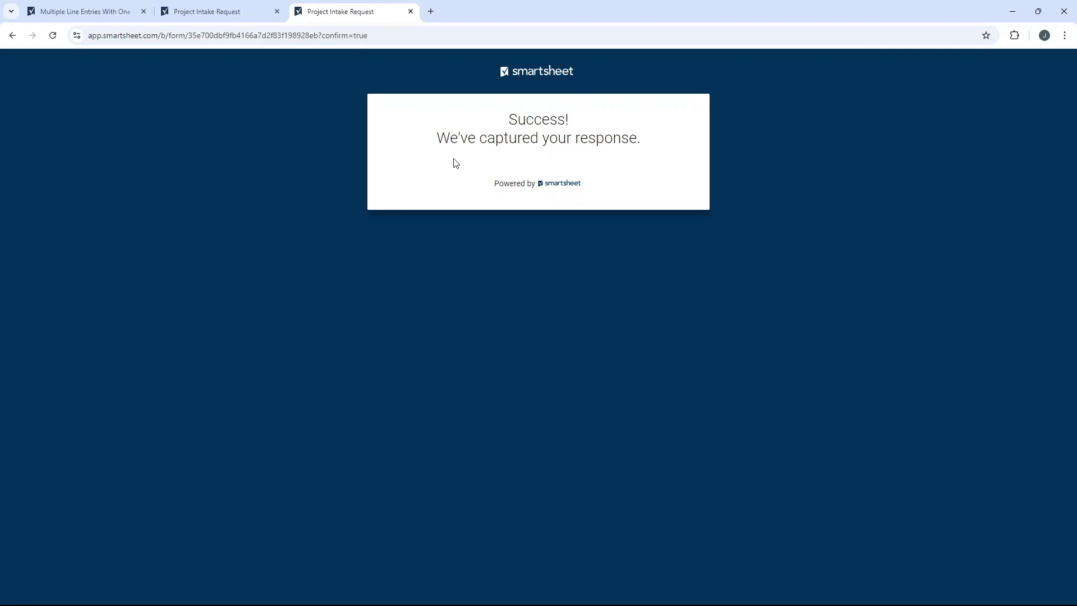
# - Go back to the form, set the region to EMEA and Project Type to Consulting
pyautogui.click(13, 36)
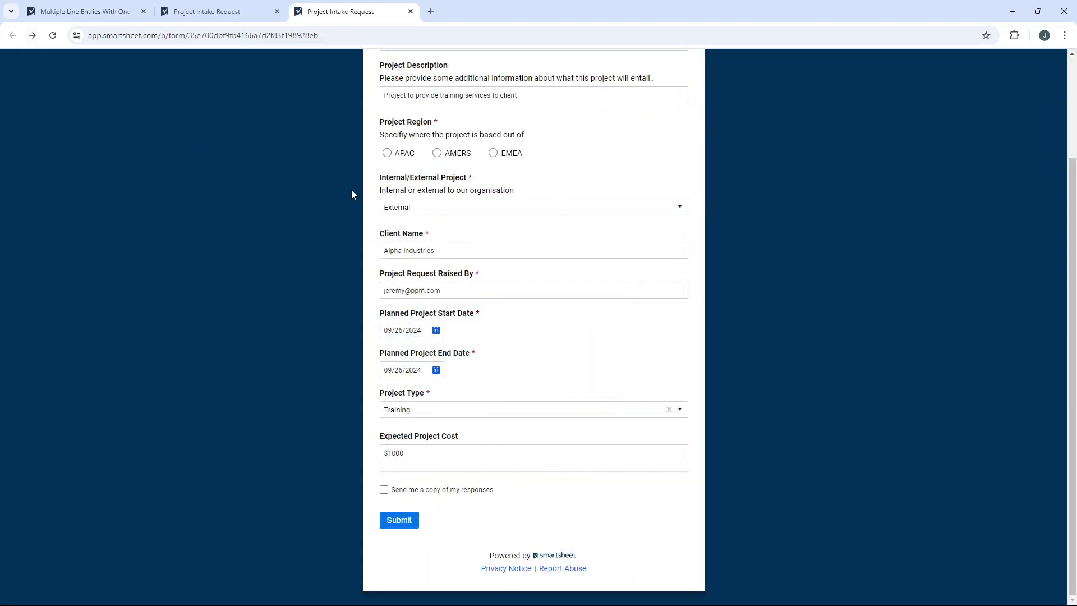
pyautogui.scroll(2, 438, 227)
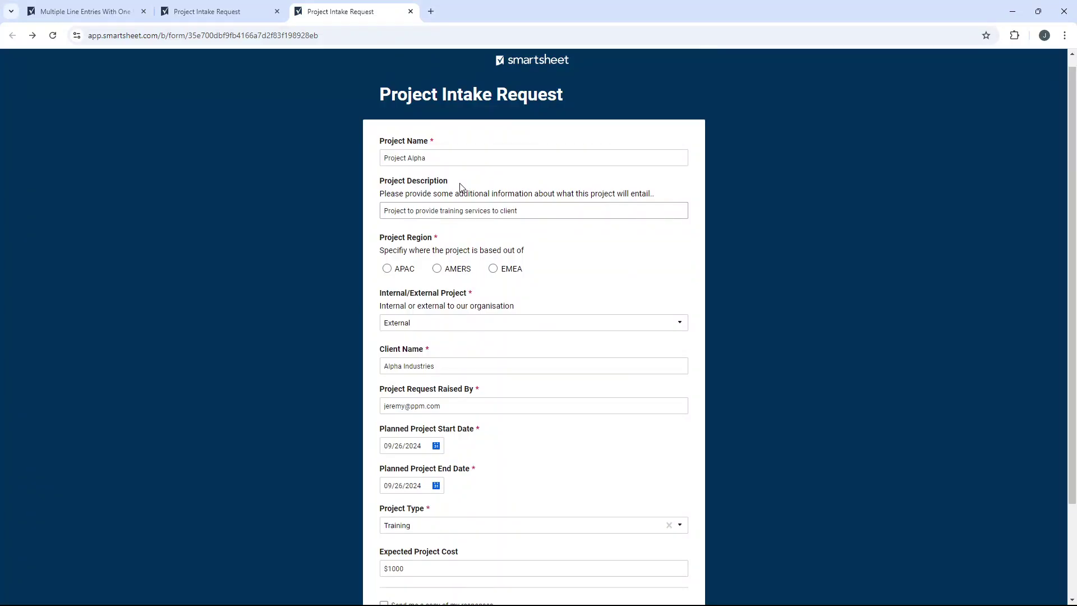
pyautogui.click(493, 270)
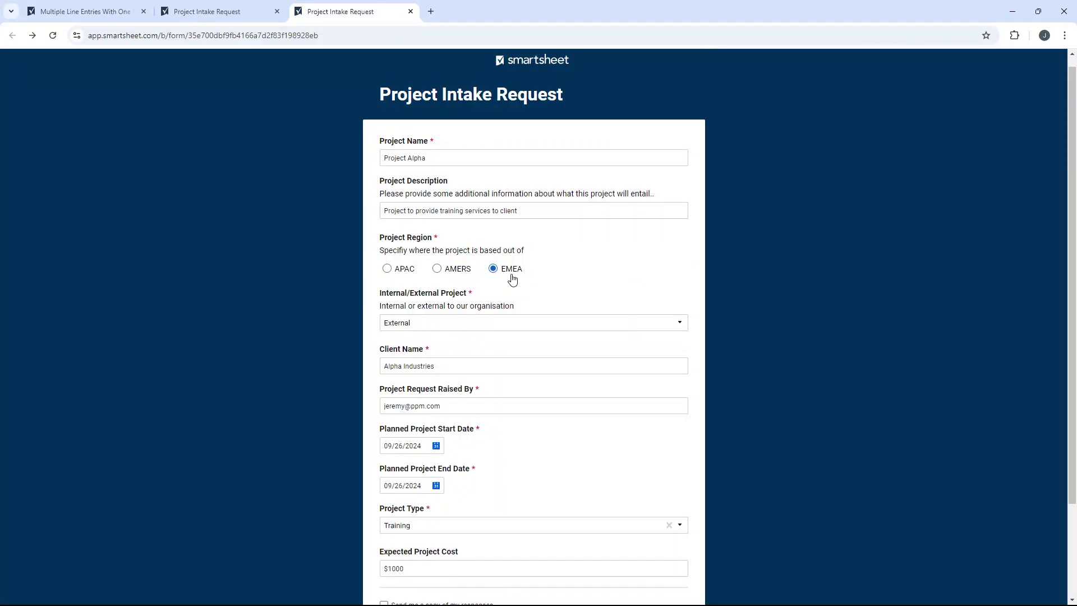
pyautogui.doubleClick(451, 211)
pyautogui.click(419, 530)
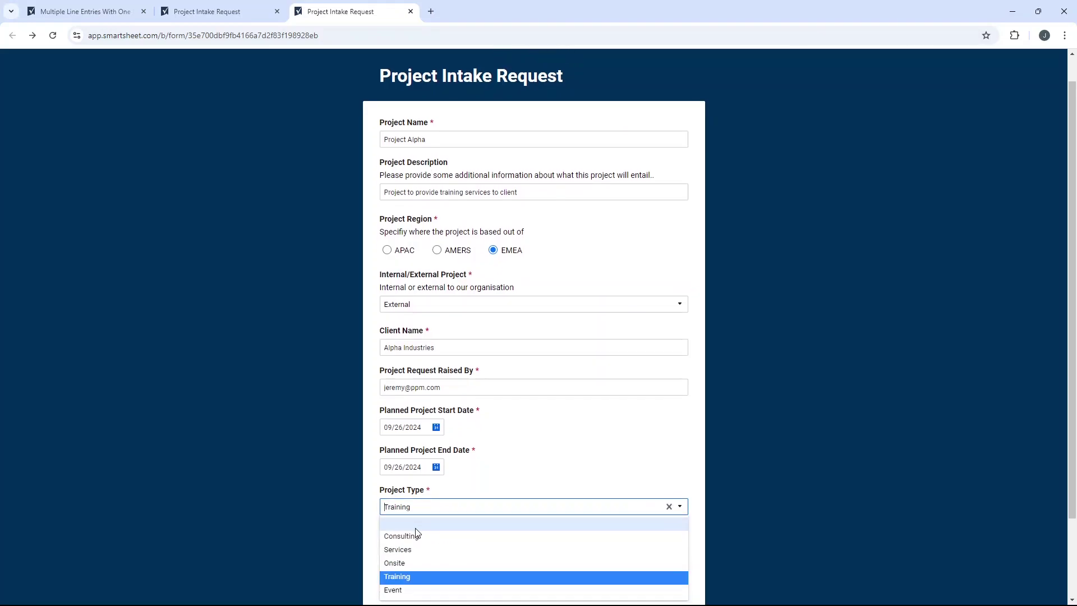
pyautogui.click(431, 540)
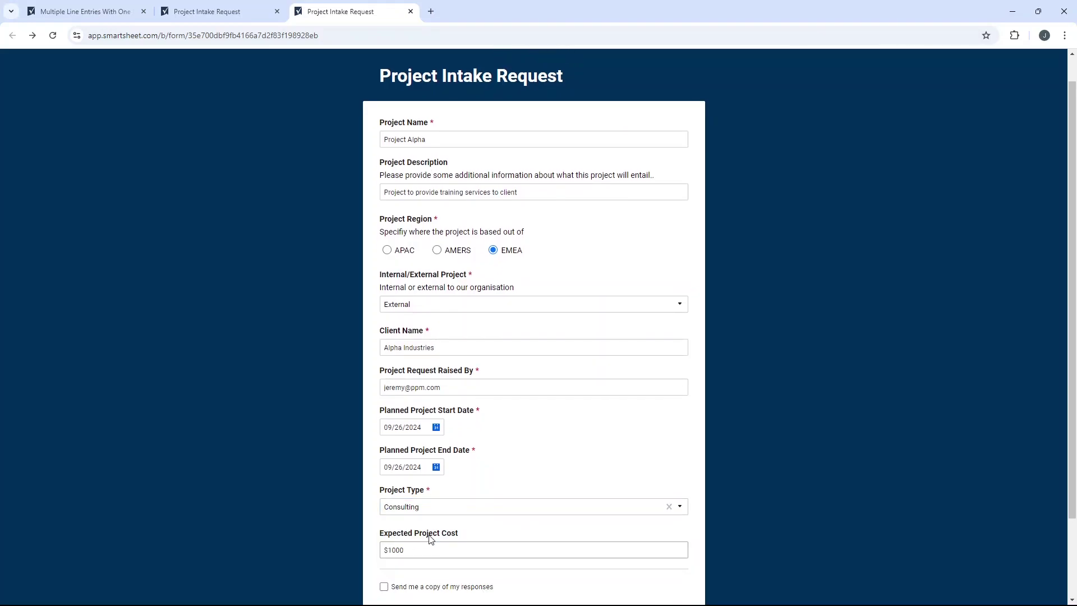
# - Replace 'training' with 'consultancy' in the description, using spellcheck, and submit
pyautogui.doubleClick(450, 192)
pyautogui.write('conulsting')
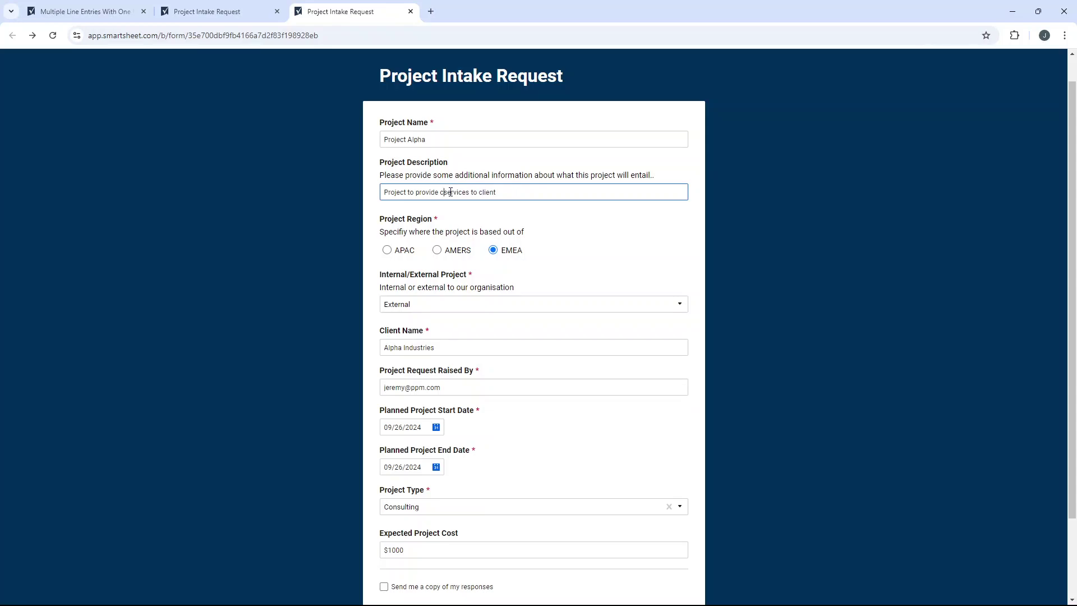
pyautogui.press('BackSpace')
pyautogui.press('BackSpace')
pyautogui.press('BackSpace')
pyautogui.press('BackSpace')
pyautogui.press('BackSpace')
pyautogui.write('ta')
pyautogui.rightClick(450, 191)
pyautogui.click(606, 213)
pyautogui.scroll(-3, 538, 511)
pyautogui.click(398, 519)
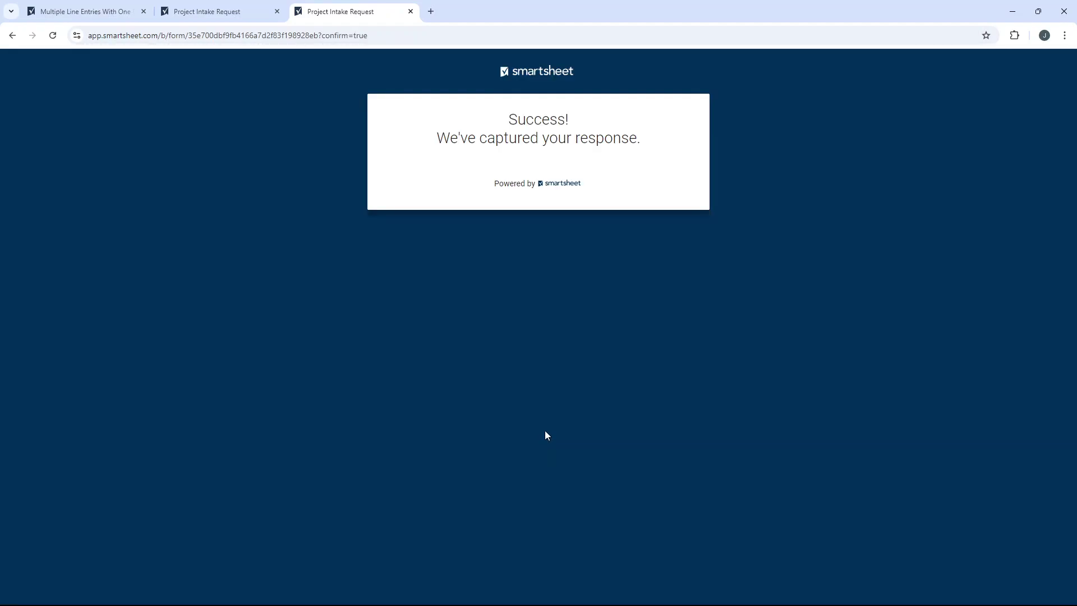
# - Return to the intake sheet, close the Forms panel and reload the page
pyautogui.click(12, 36)
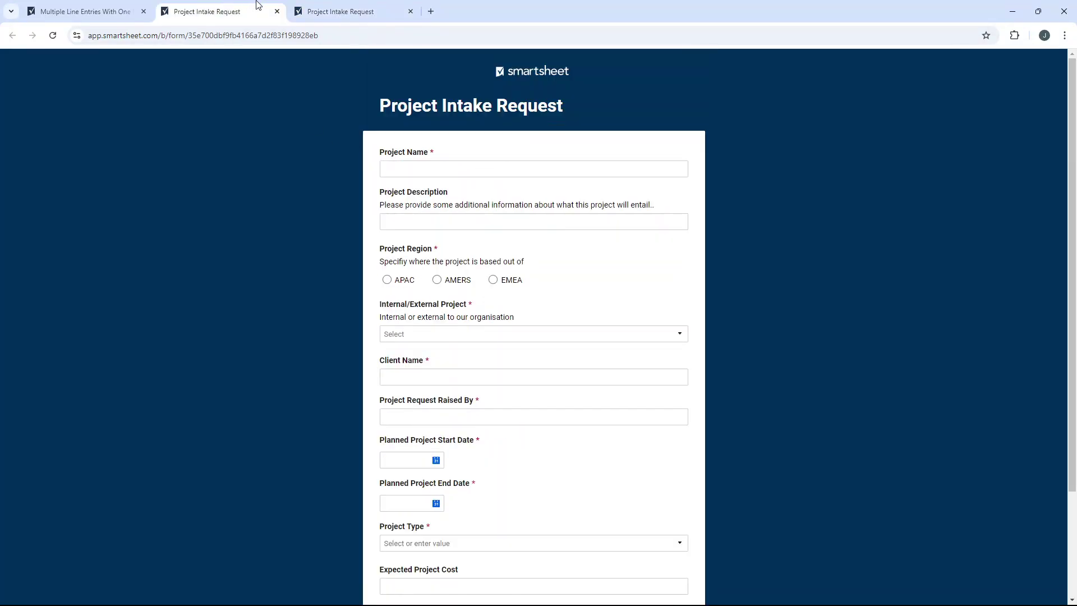
pyautogui.click(124, 6)
pyautogui.click(777, 125)
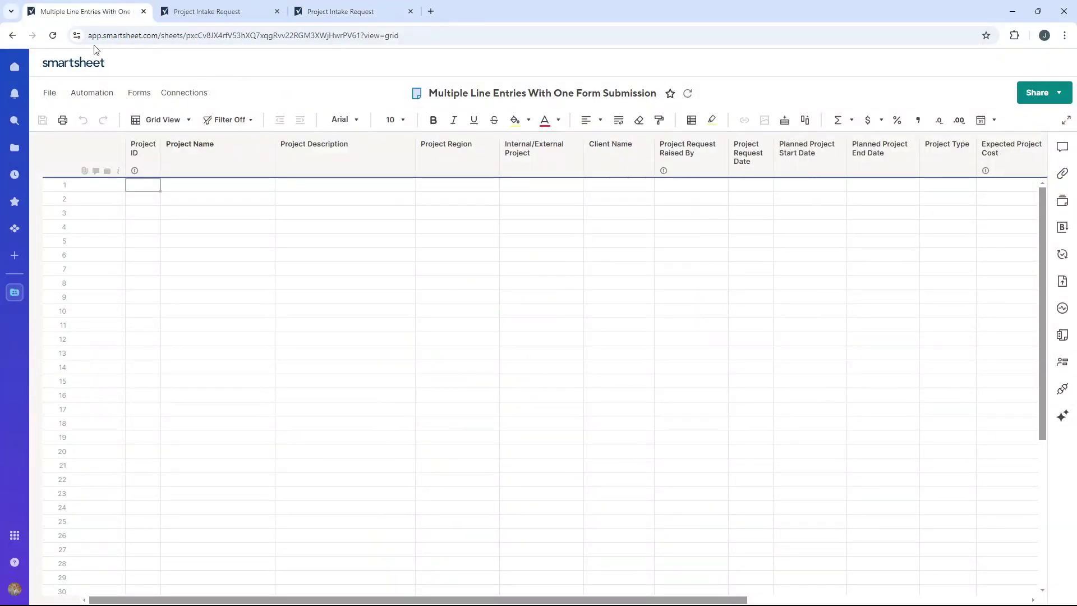
pyautogui.click(53, 36)
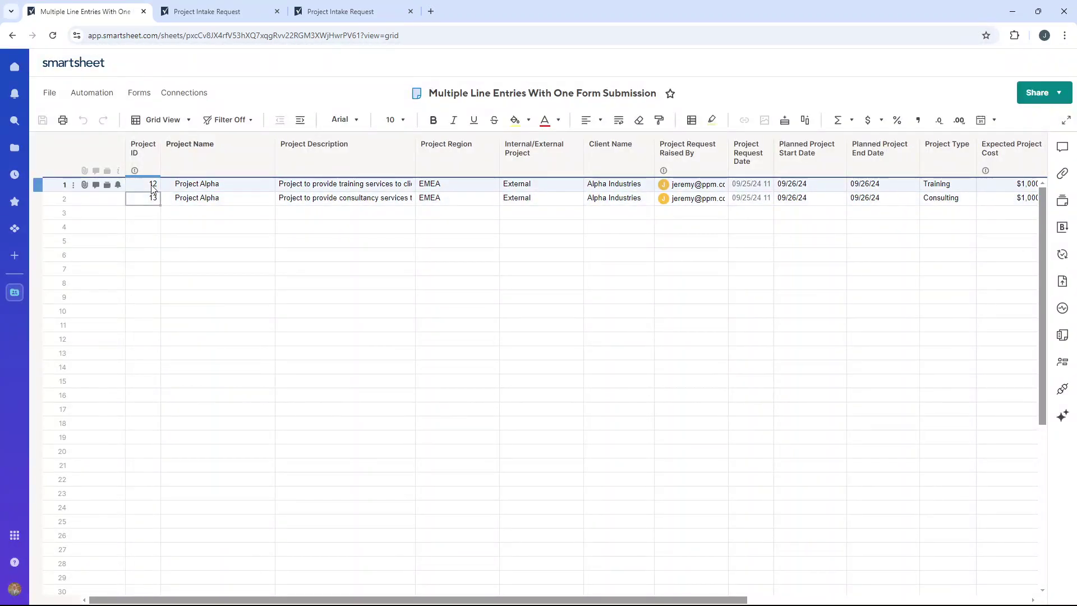
# - Compare rows 1 and 2: ID 12 Training versus ID 13 Consulting
pyautogui.click(245, 185)
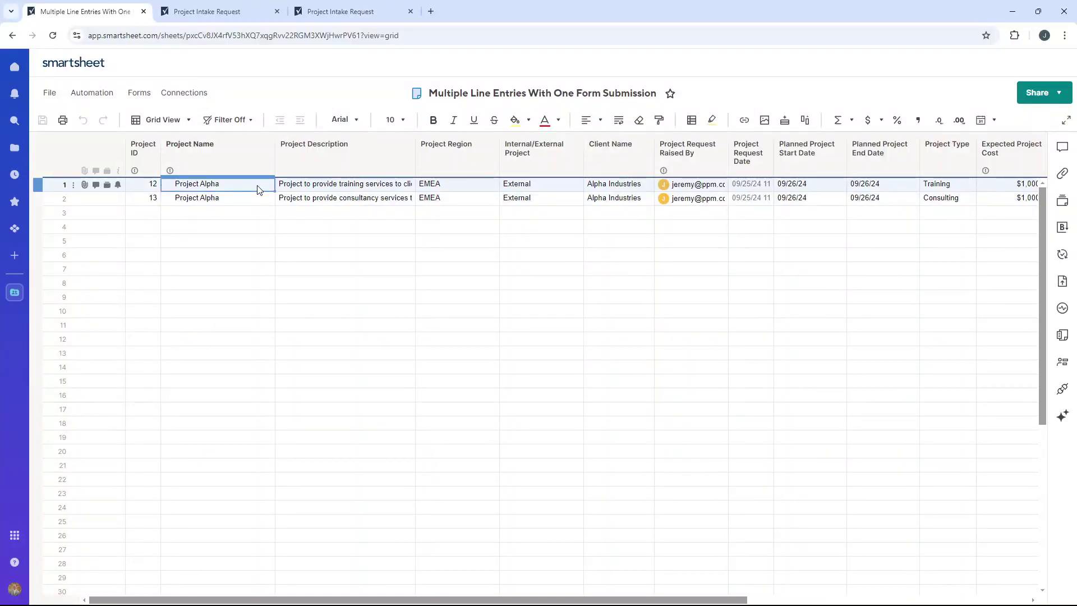
pyautogui.press('Right')
pyautogui.press('Right')
pyautogui.press('Right')
pyautogui.press('Right')
pyautogui.press('Right')
pyautogui.press('Right')
pyautogui.press('Right')
pyautogui.press('Right')
pyautogui.press('Right')
pyautogui.press('Right')
pyautogui.press('Right')
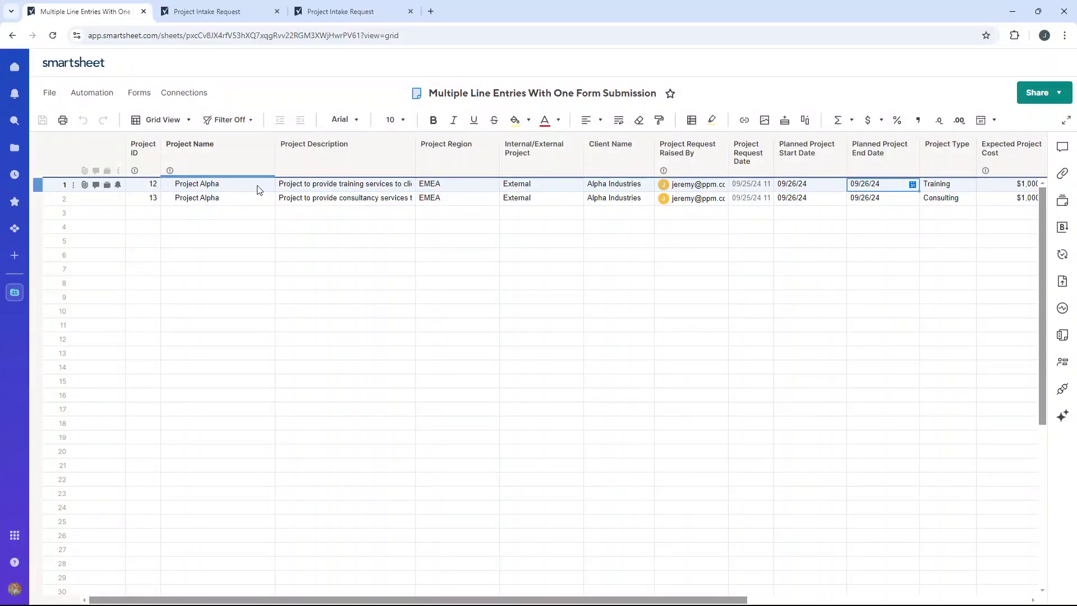
pyautogui.moveTo(836, 184); pyautogui.dragTo(842, 202)
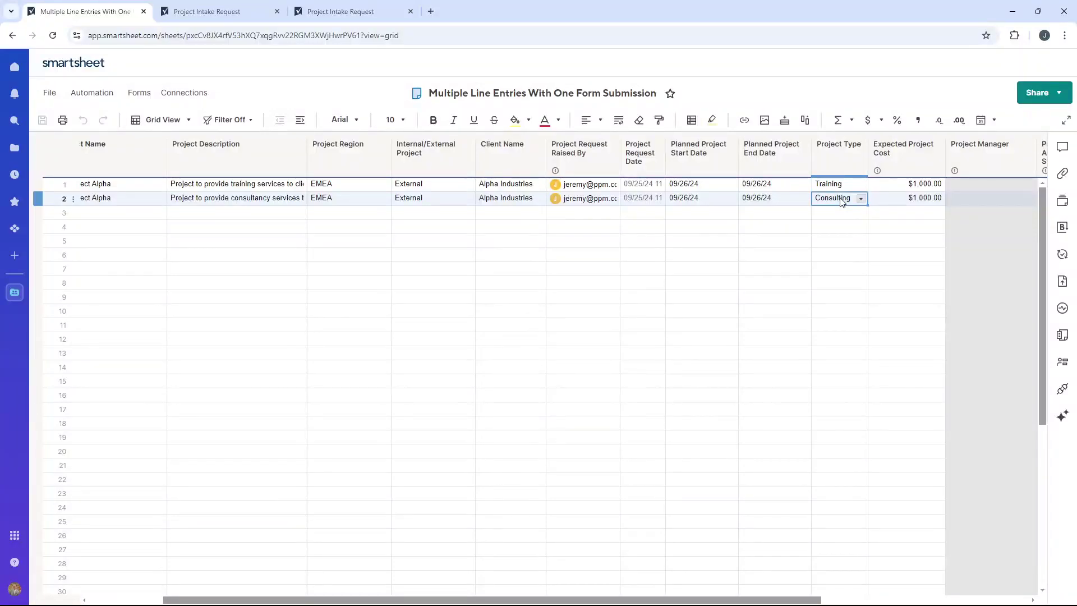
pyautogui.press('Right')
pyautogui.press('Right')
pyautogui.press('Right')
pyautogui.press('Left')
pyautogui.press('Left')
pyautogui.press('Left')
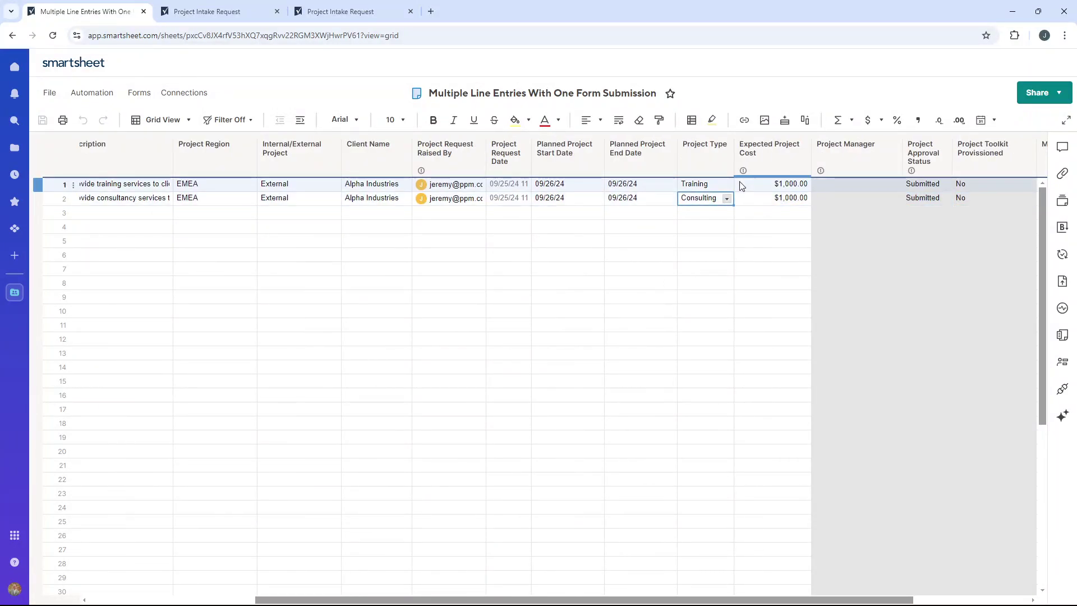
pyautogui.click(207, 11)
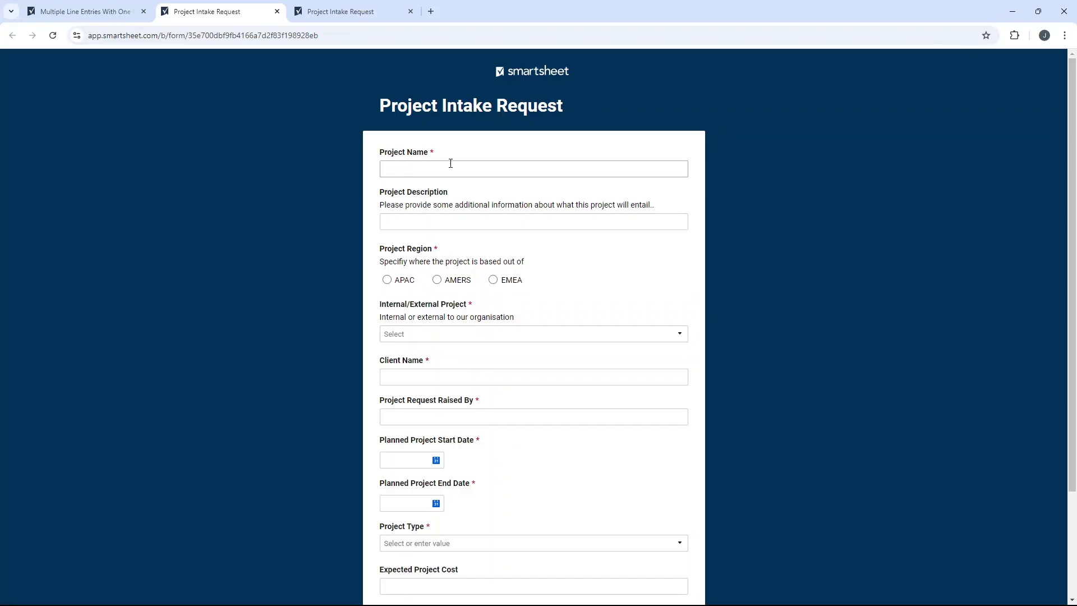
pyautogui.click(91, 5)
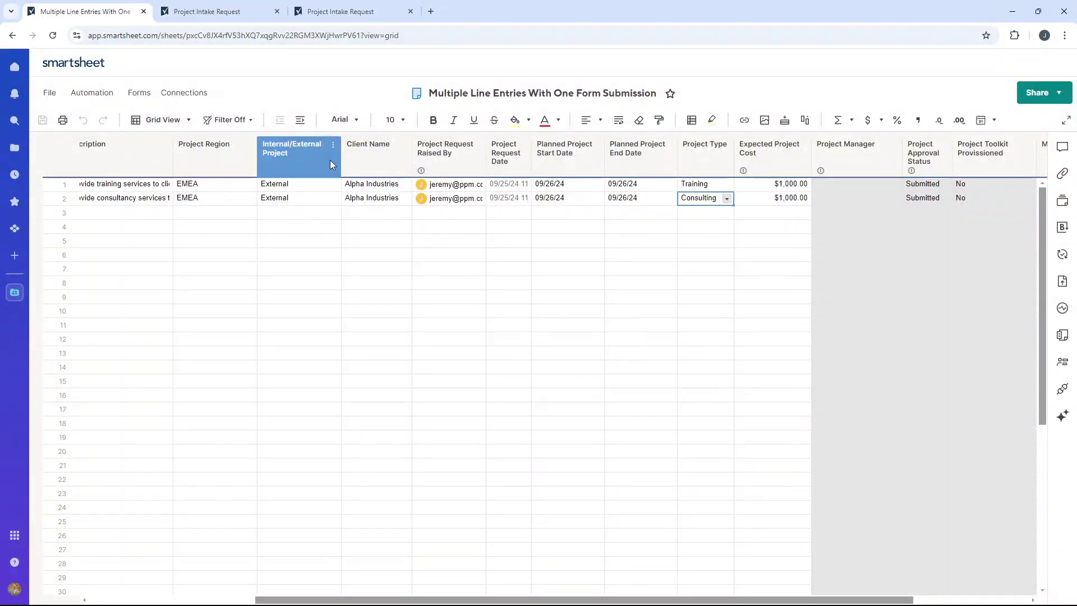
pyautogui.press('Left')
pyautogui.press('Left')
pyautogui.press('Left')
pyautogui.press('Left')
pyautogui.press('Left')
pyautogui.press('Left')
pyautogui.press('Left')
pyautogui.press('Left')
pyautogui.press('Left')
pyautogui.press('Left')
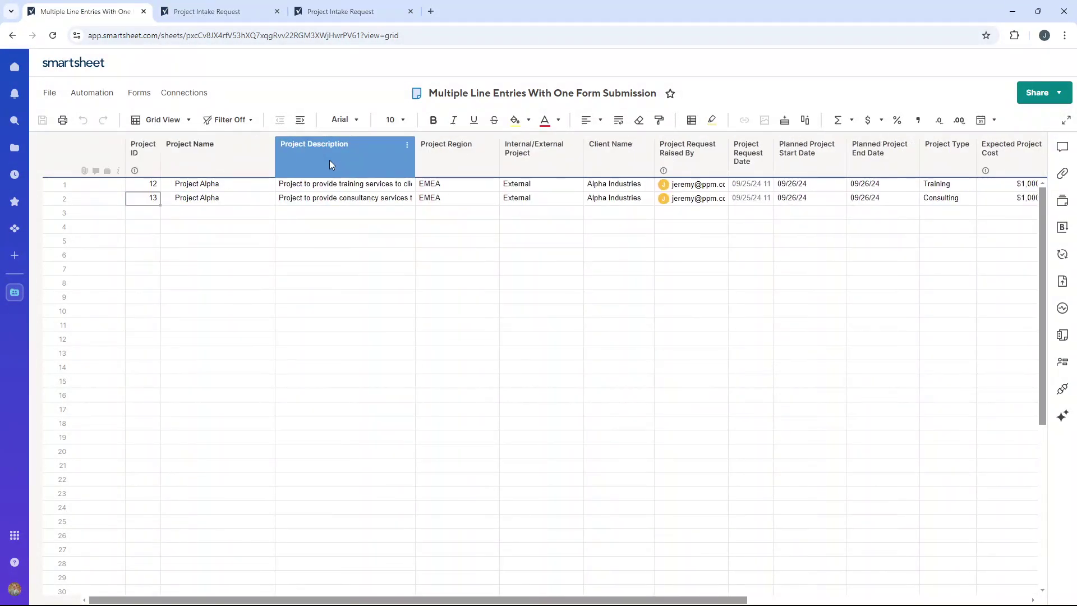
# - Copy row 2 into row 3, dismissing the restricted-column paste warning
pyautogui.click(55, 201)
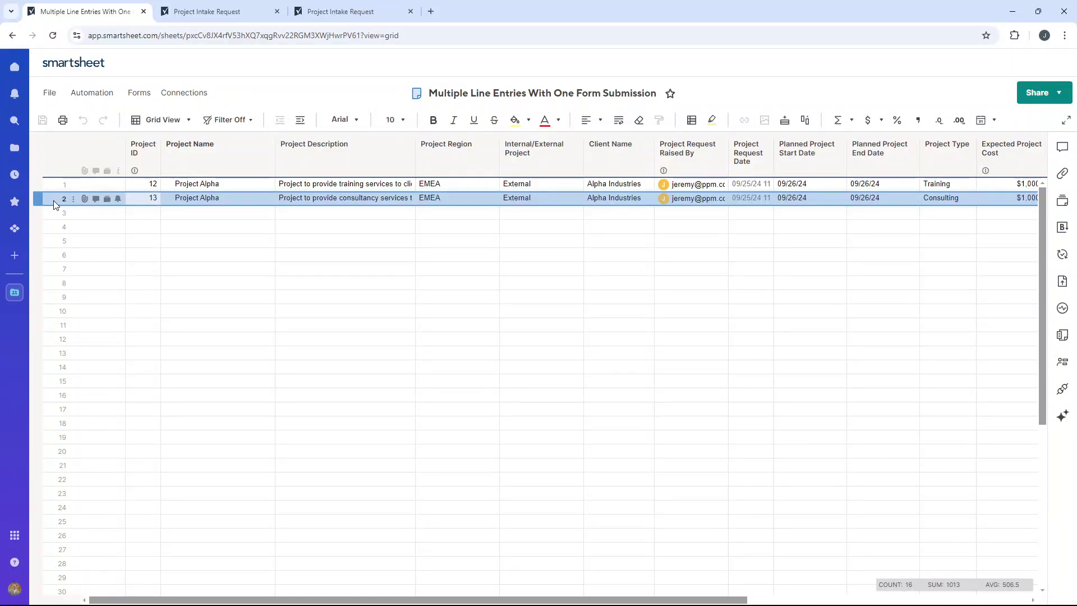
pyautogui.hotkey('ctrl', 'c')
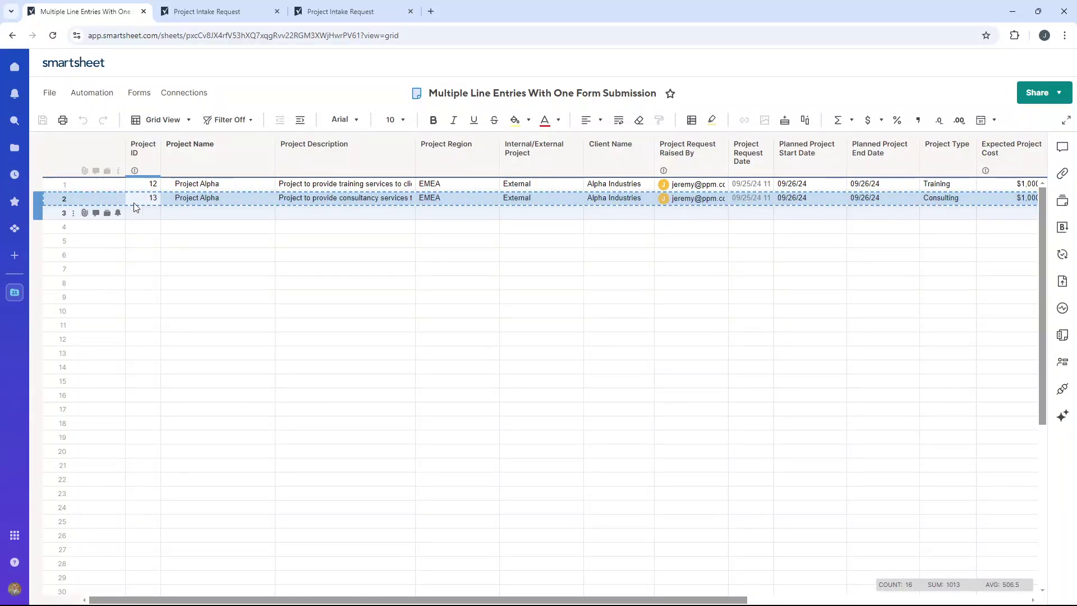
pyautogui.rightClick(46, 198)
pyautogui.press('Escape')
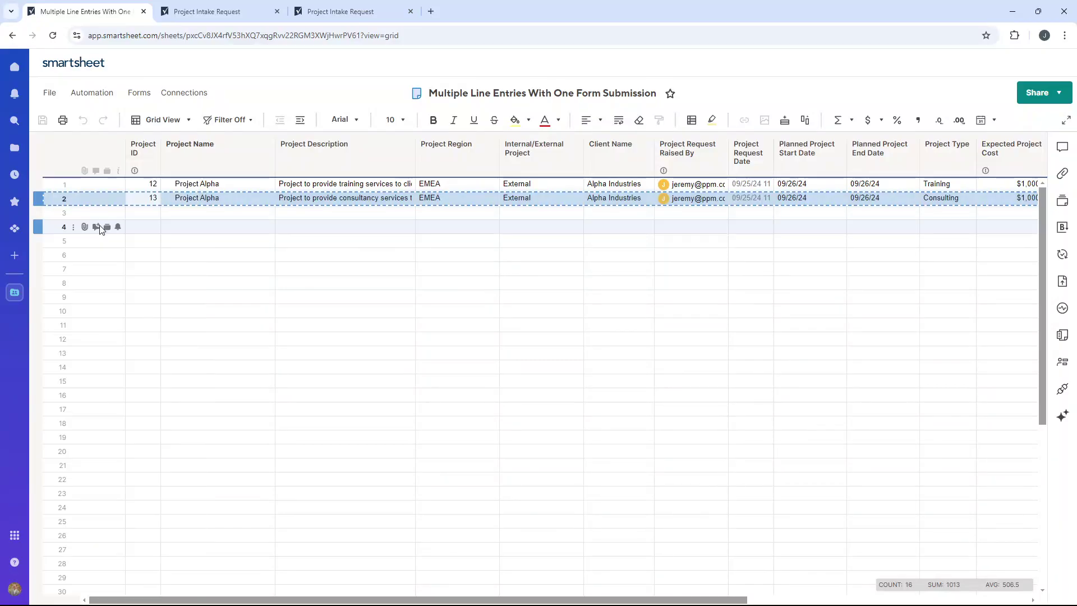
pyautogui.click(190, 218)
pyautogui.hotkey('ctrl', 'v')
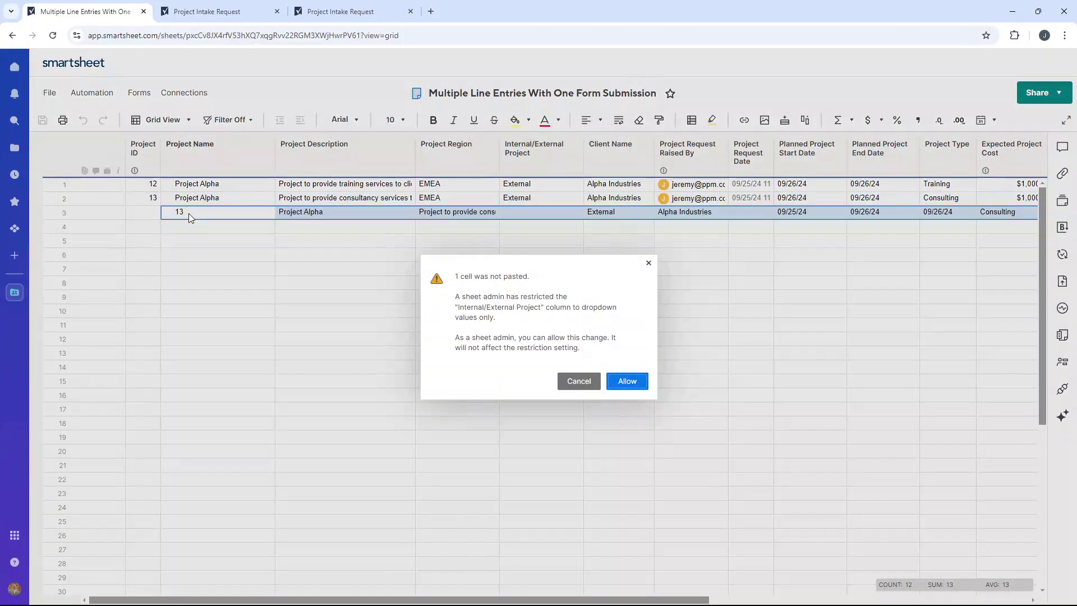
pyautogui.click(579, 380)
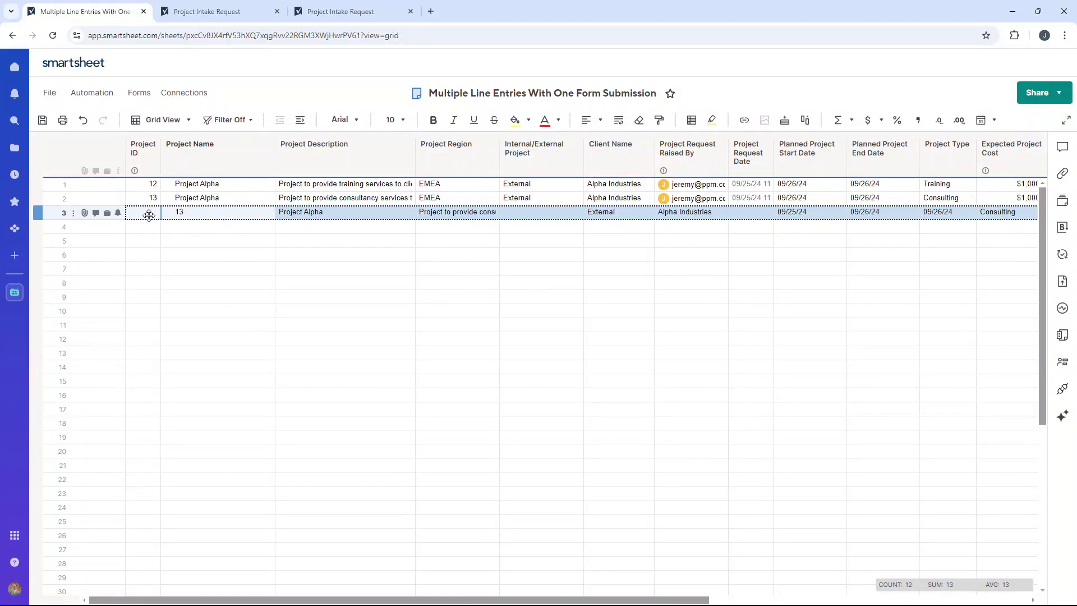
# - Delete the stray 13 and shift row 3's values one column left under the right headers
pyautogui.click(240, 218)
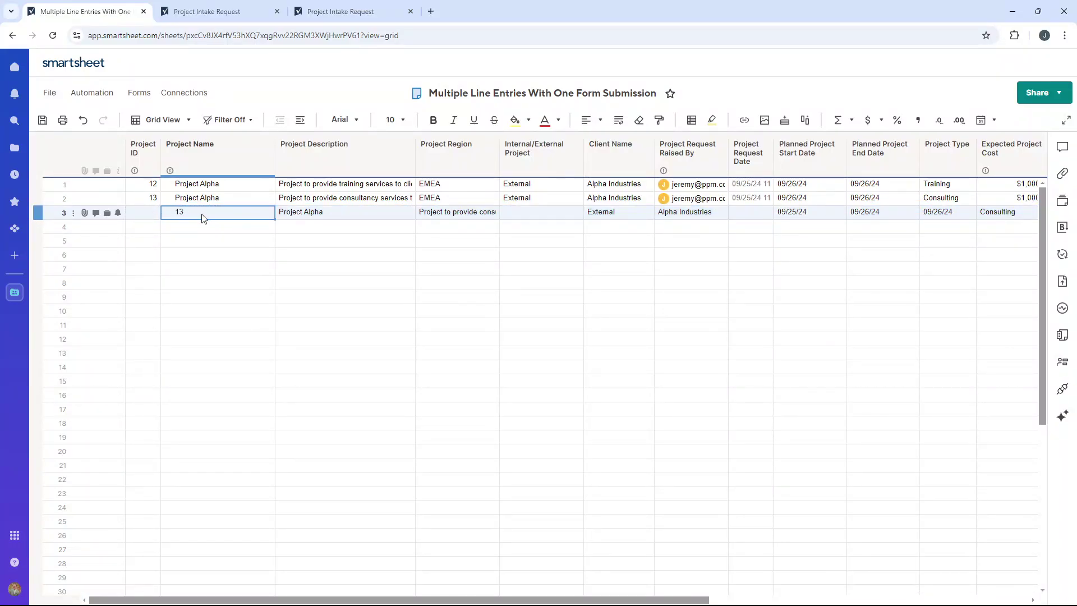
pyautogui.press('Delete')
pyautogui.moveTo(286, 214); pyautogui.dragTo(979, 219)
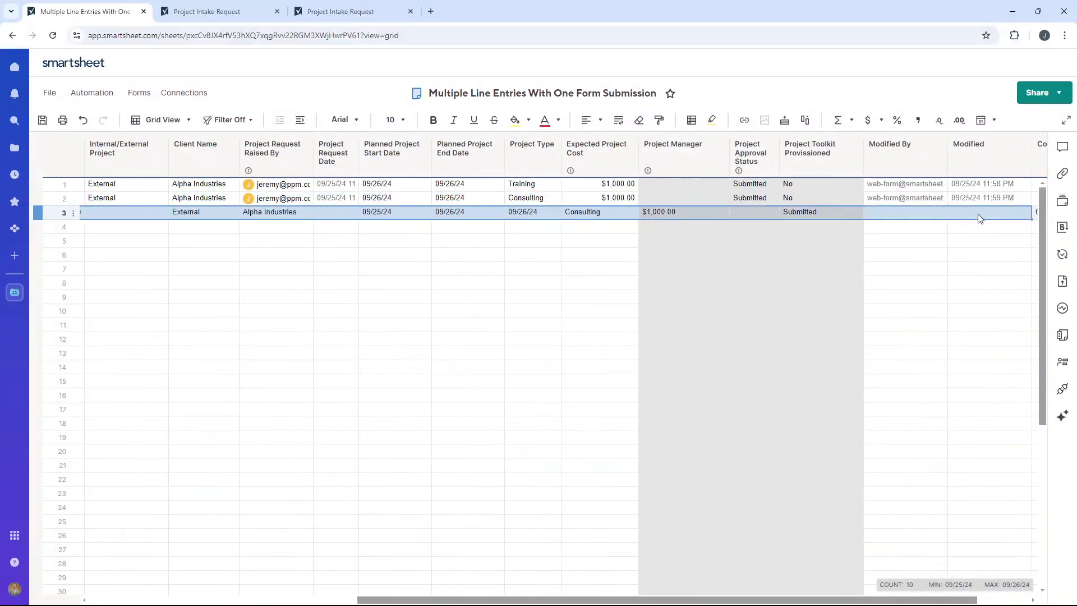
pyautogui.moveTo(668, 599); pyautogui.dragTo(272, 601)
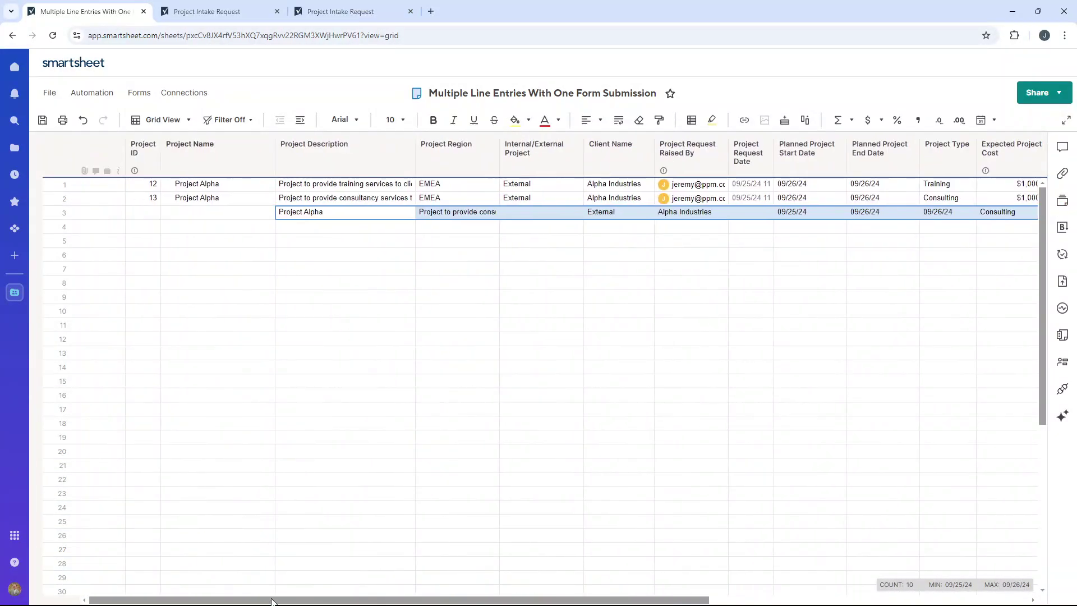
pyautogui.hotkey('ctrl', 'c')
pyautogui.click(270, 214)
pyautogui.hotkey('ctrl', 'v')
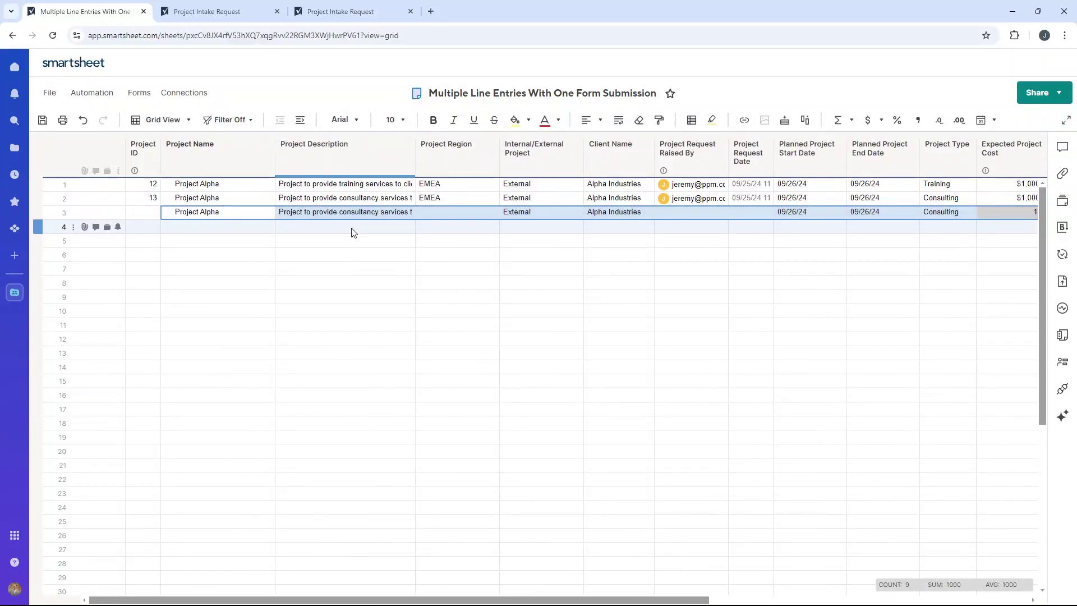
pyautogui.click(344, 216)
# - Leave row 3's Project Region empty and review row 2's actions without changing anything
pyautogui.click(468, 212)
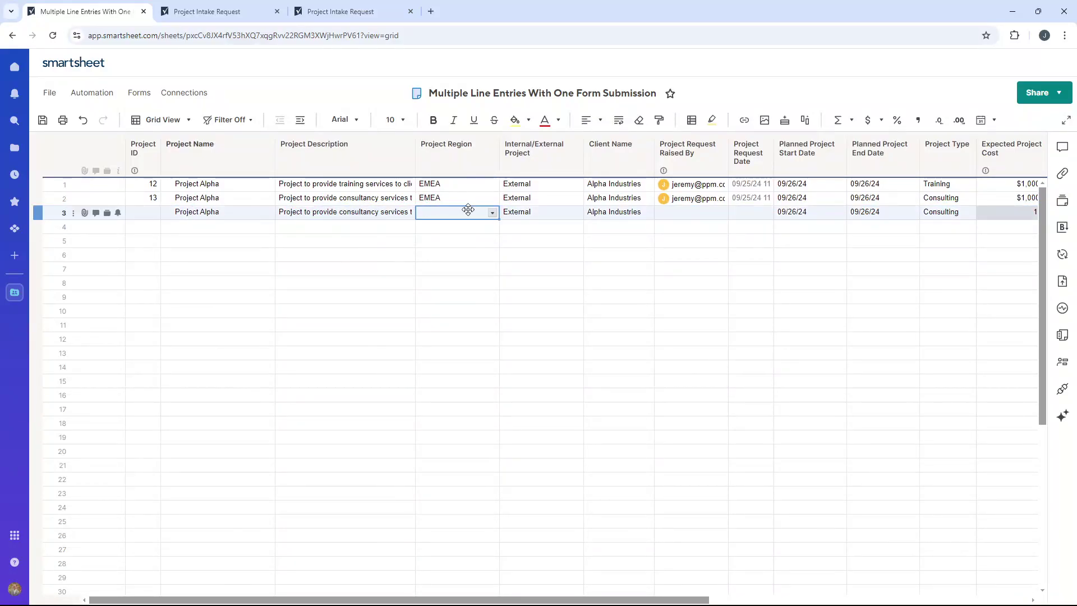
pyautogui.click(491, 216)
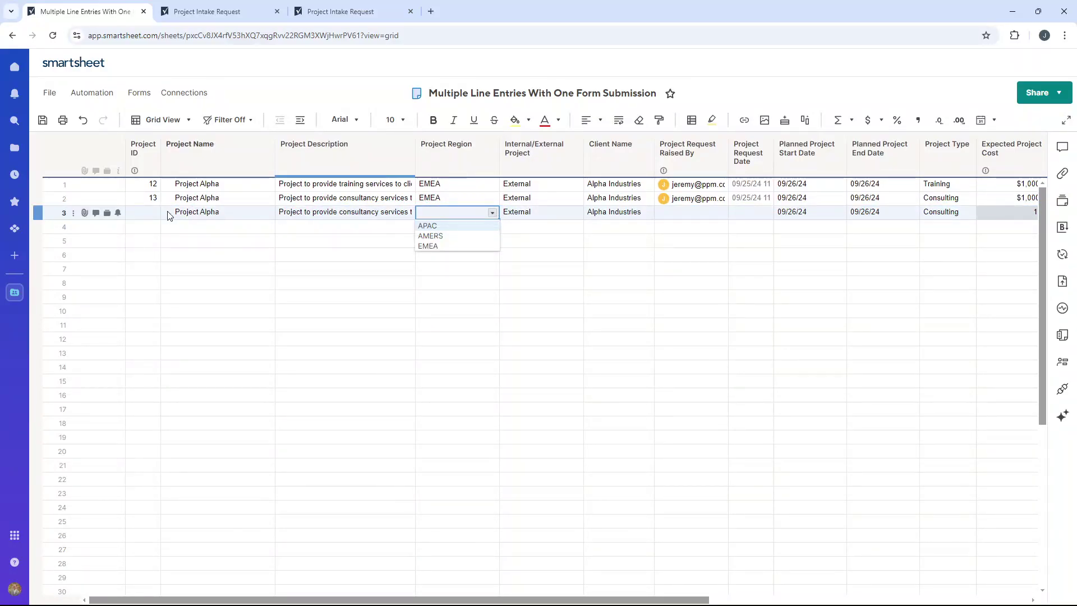
pyautogui.click(183, 201)
pyautogui.click(50, 201)
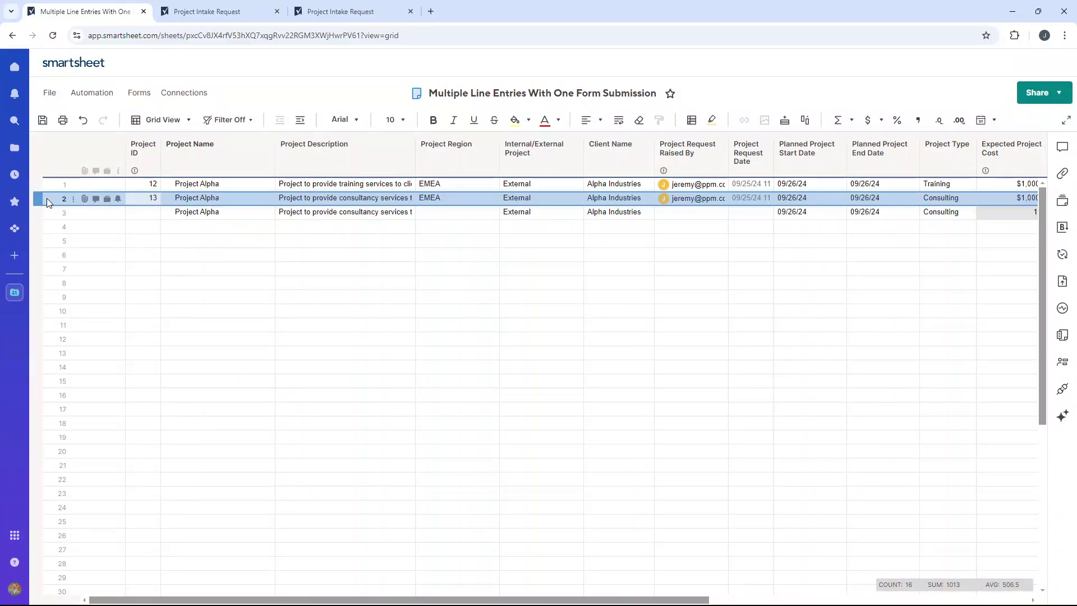
pyautogui.rightClick(46, 197)
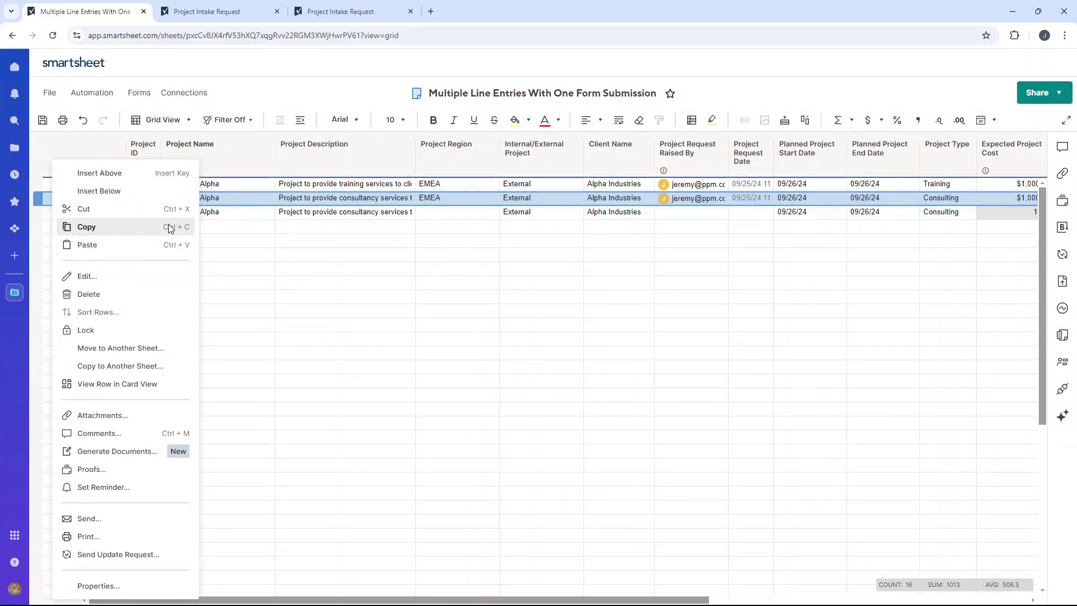
pyautogui.click(265, 231)
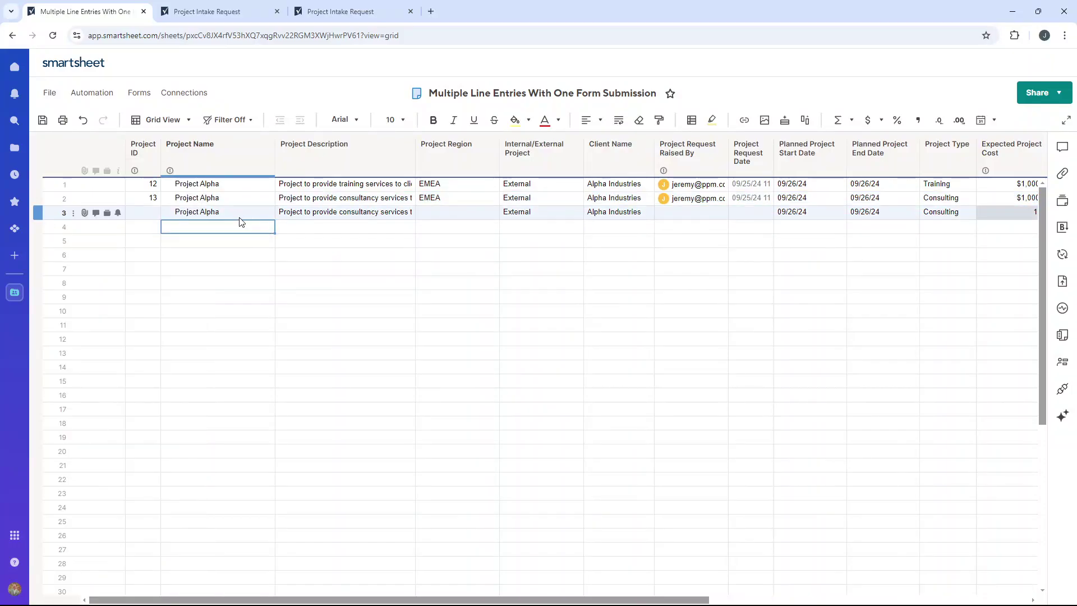